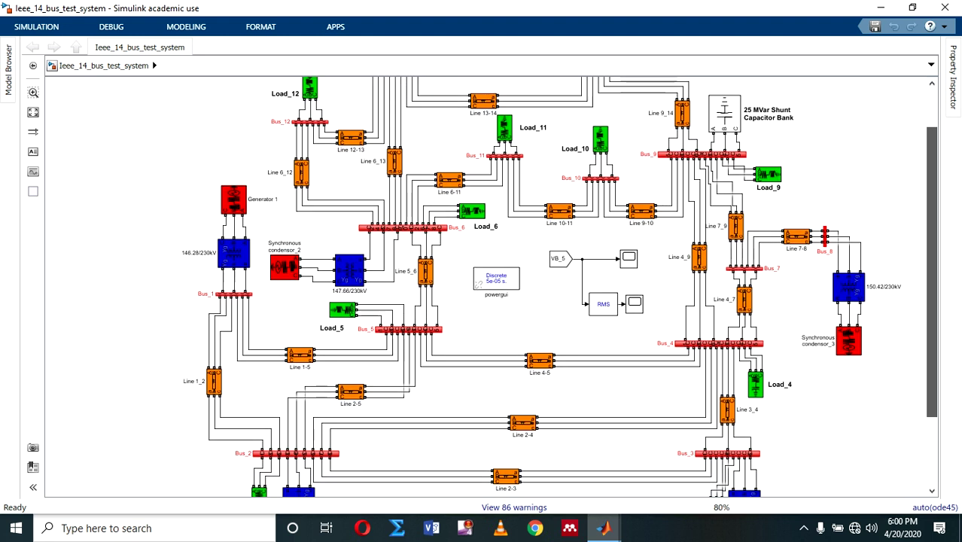
Step: Review the Bus_13 and Bus_14 Load_1 parameters without changing them
scroll(489, 286, down, 1)
scroll(489, 286, down, 2)
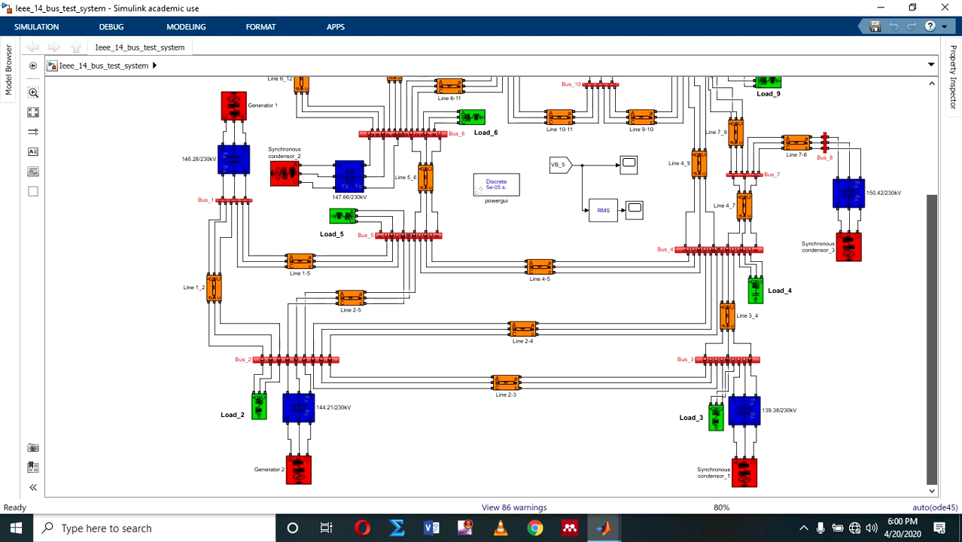
scroll(489, 286, up, 5)
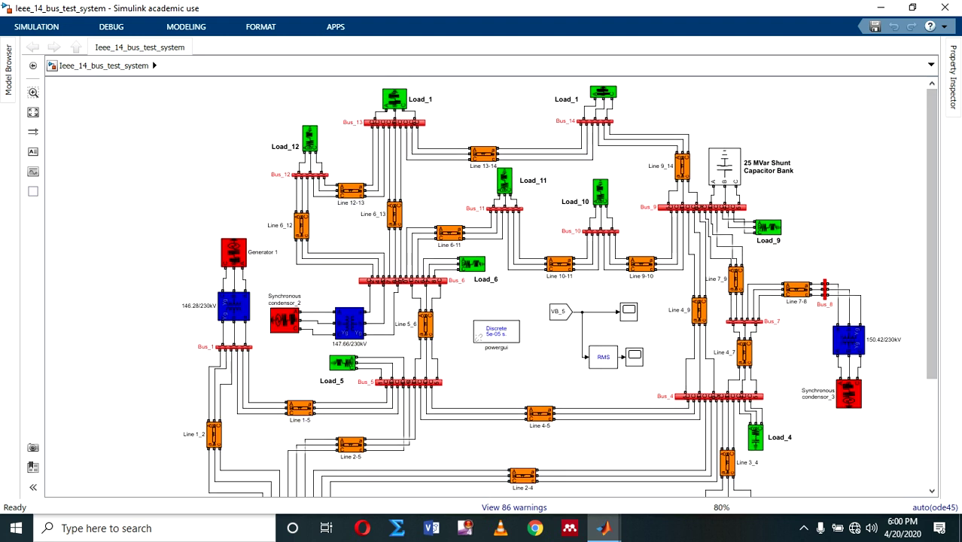
double_click(394, 98)
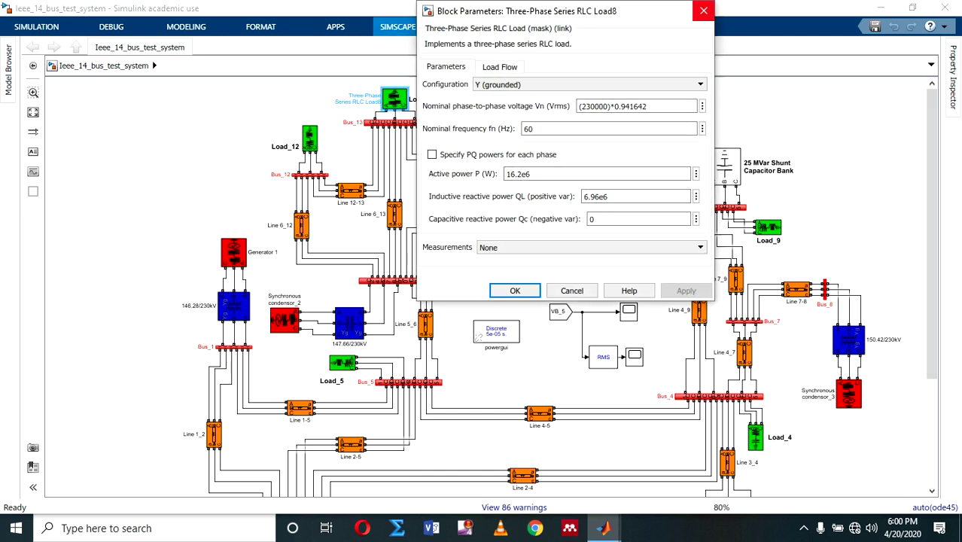
click(703, 10)
double_click(602, 91)
click(922, 7)
Step: Inspect the Line 12-13 line parameters and close them unchanged
drag(602, 92, 594, 178)
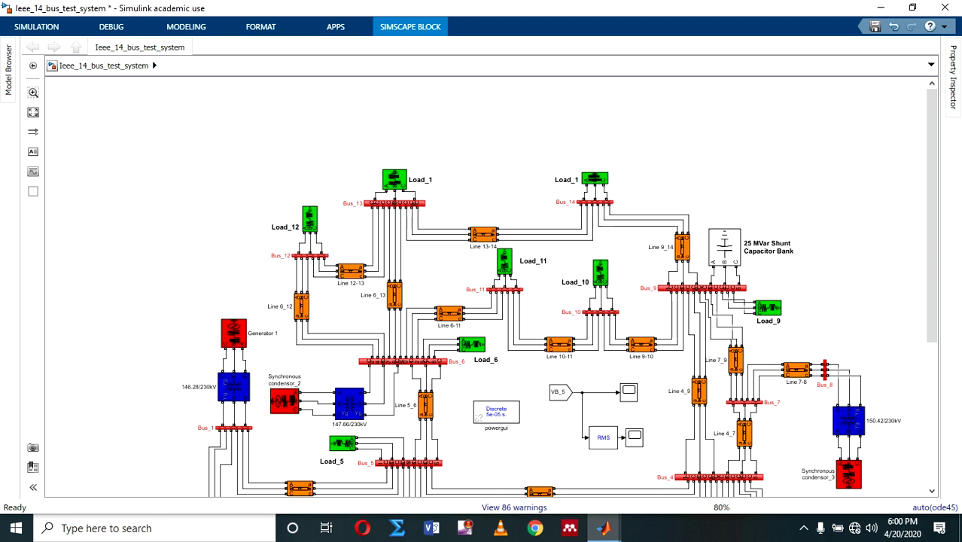
click(350, 272)
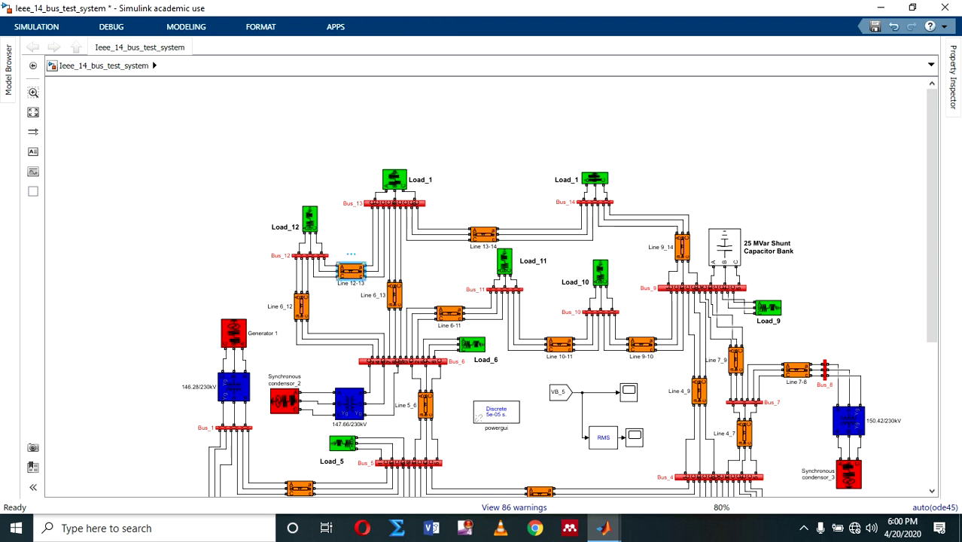
double_click(350, 272)
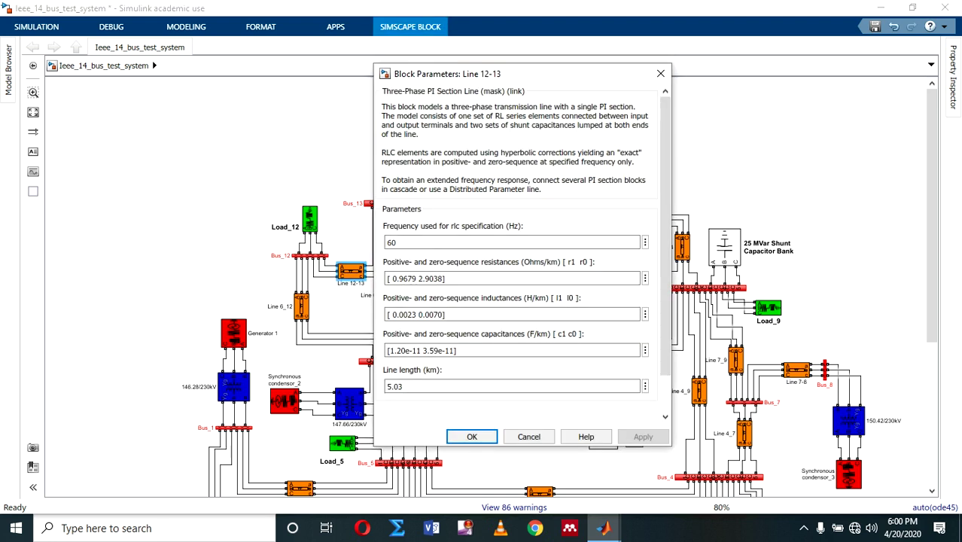
click(661, 73)
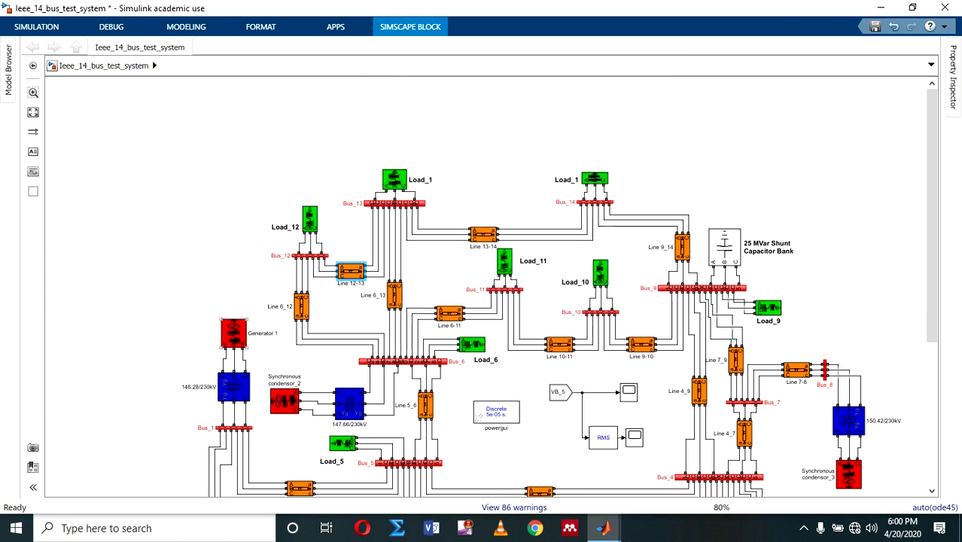
Step: Check Generator 1's source parameters without making changes
double_click(233, 332)
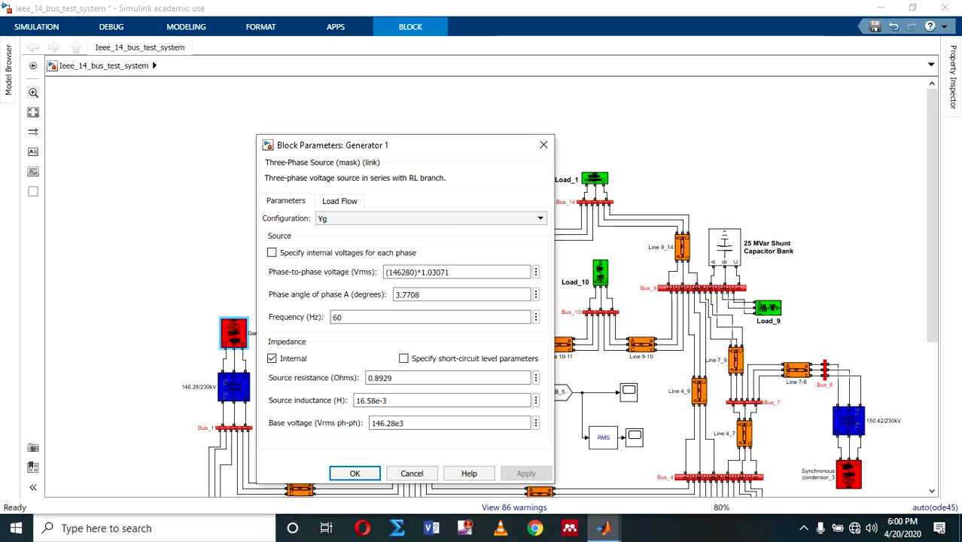
key(Return)
scroll(489, 286, down, 5)
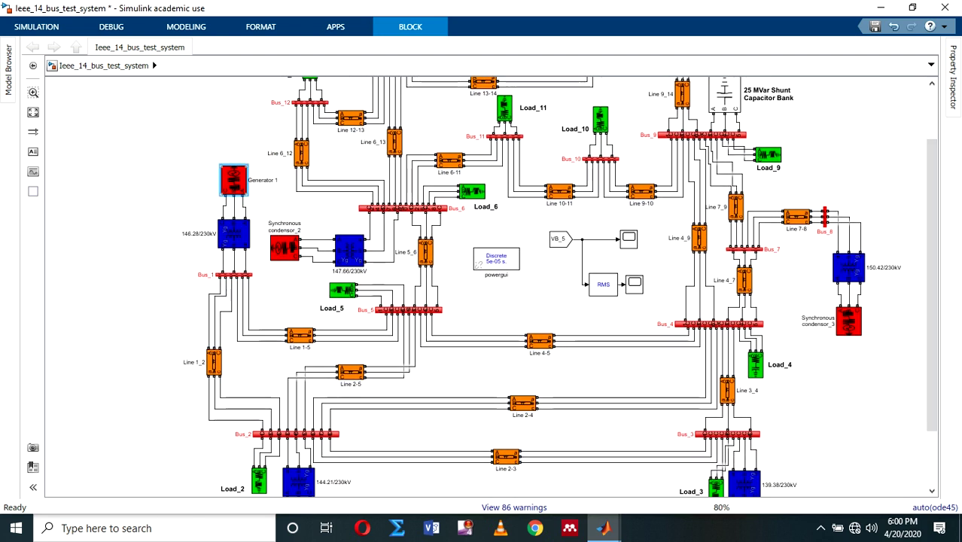
key(Return)
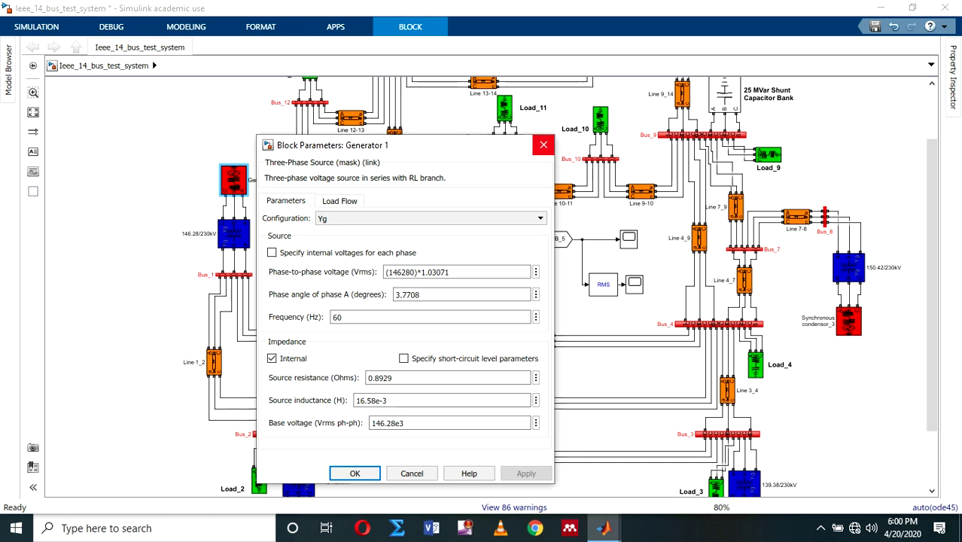
click(543, 144)
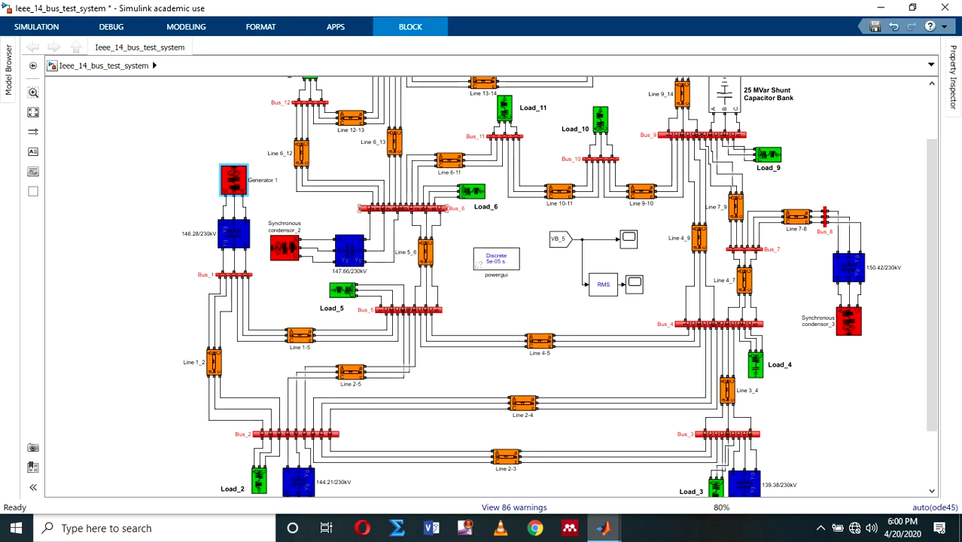
Step: Review the source parameters of Synchronous condensor_1, Generator 2 and Synchronous condensor_3
scroll(489, 285, down, 1)
scroll(489, 286, down, 3)
double_click(743, 473)
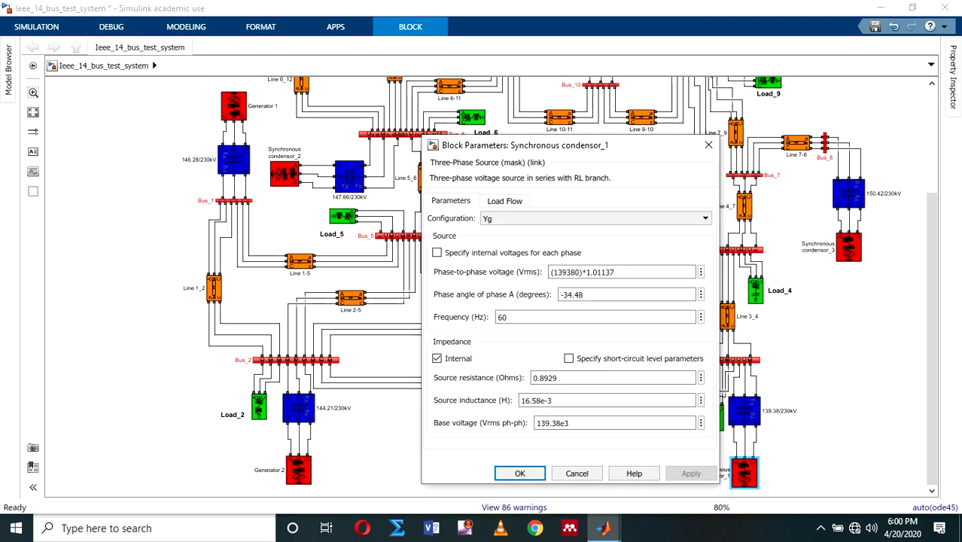
click(709, 144)
double_click(298, 470)
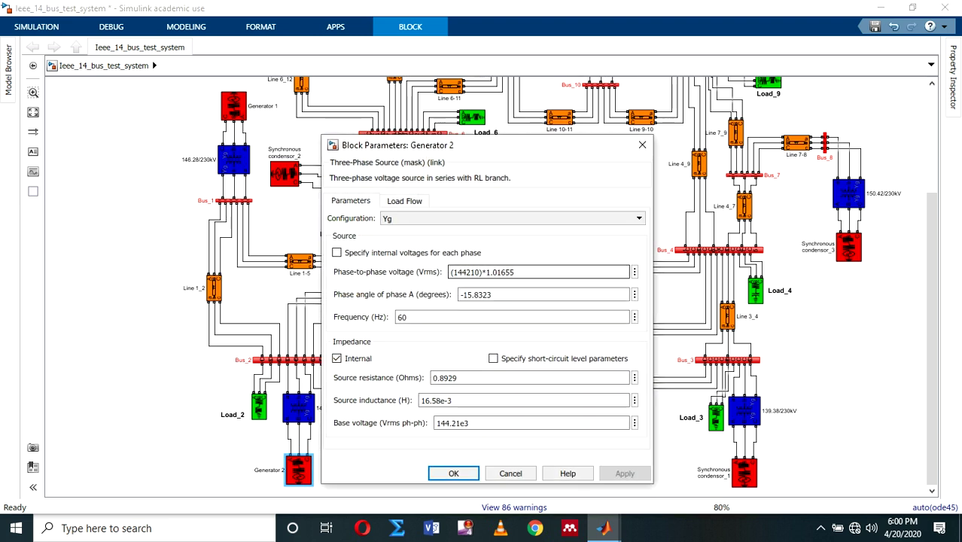
click(642, 144)
click(743, 470)
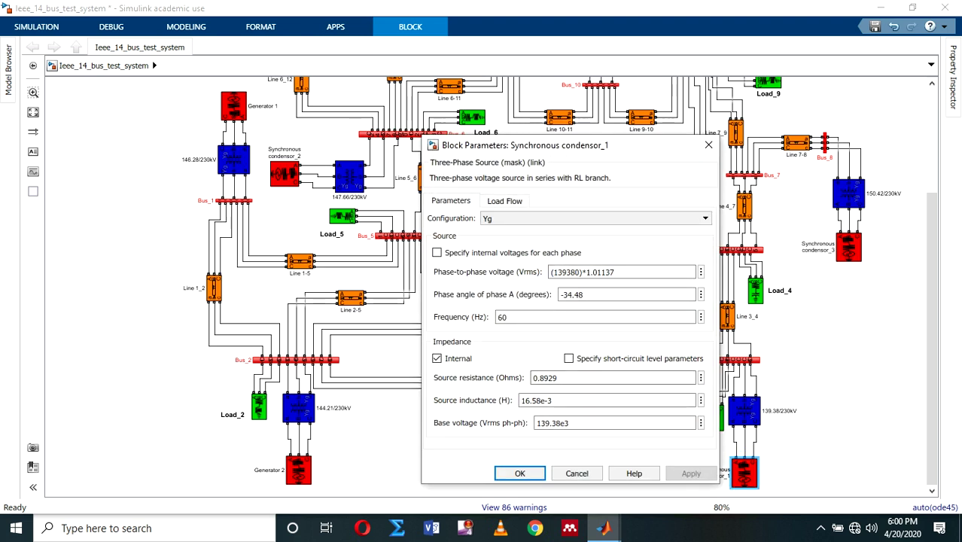
click(707, 145)
double_click(848, 246)
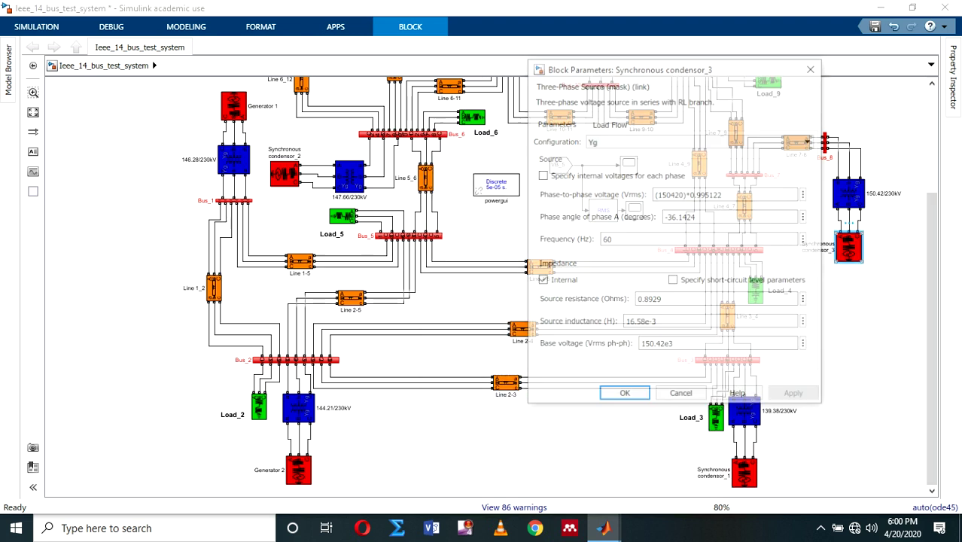
click(813, 67)
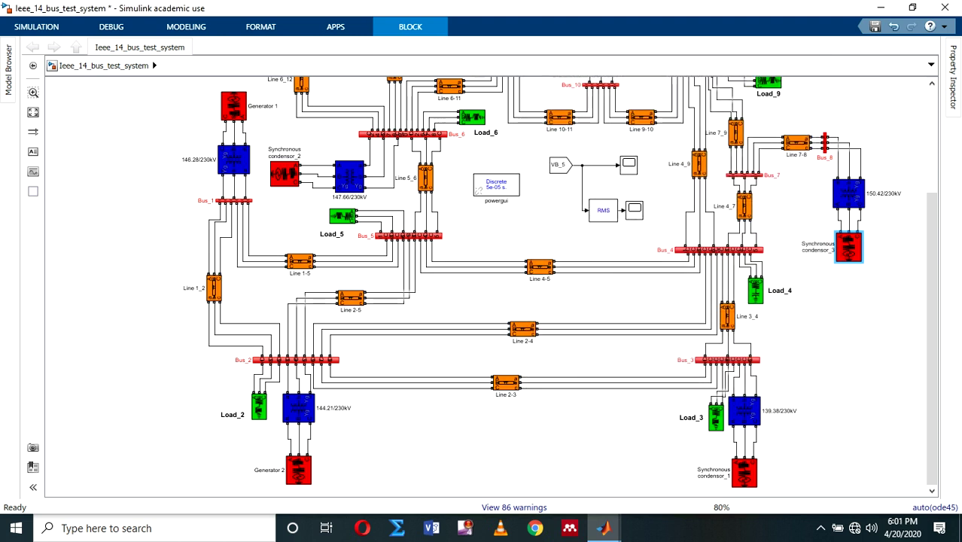
Step: Inspect the 146.28/230kV transformer's power ratings and Winding 1 and 2 values
double_click(234, 159)
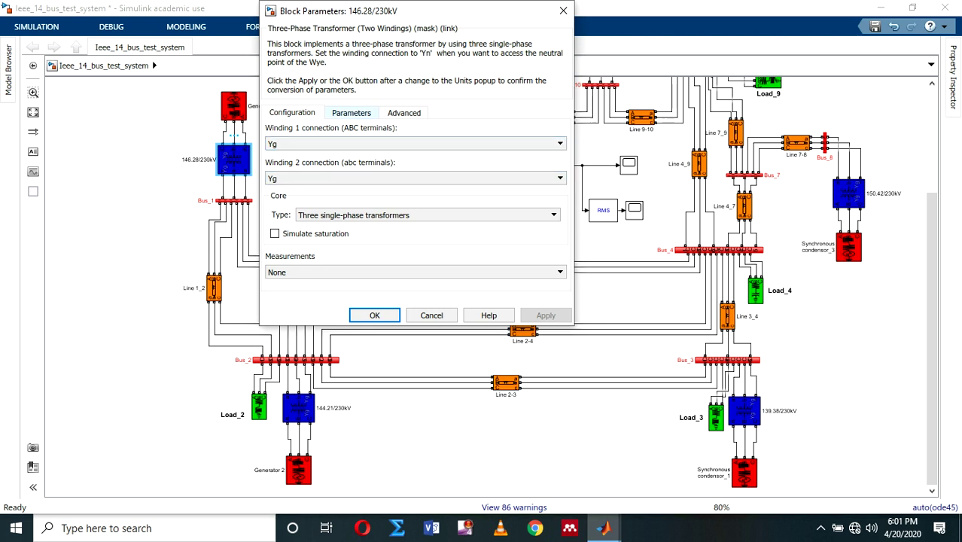
click(351, 113)
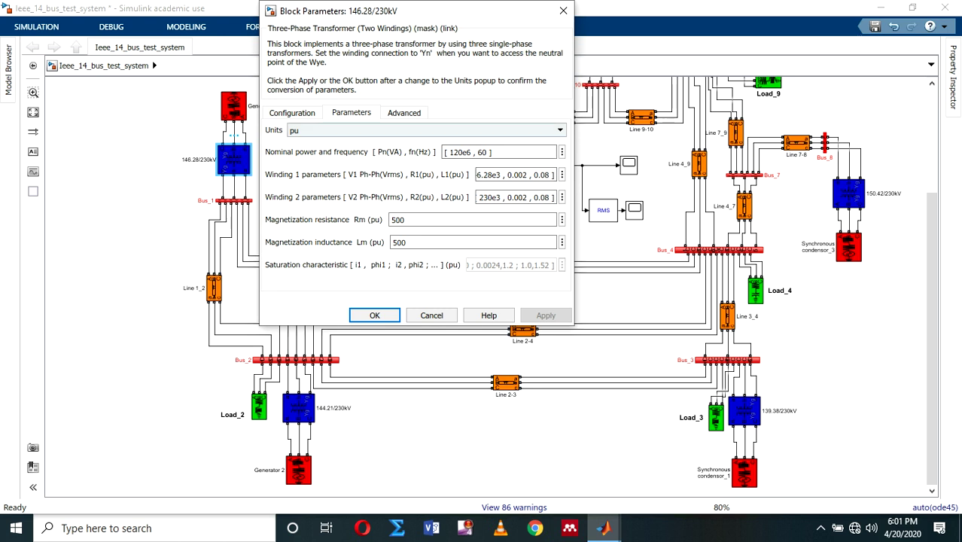
key(Tab)
key(Home)
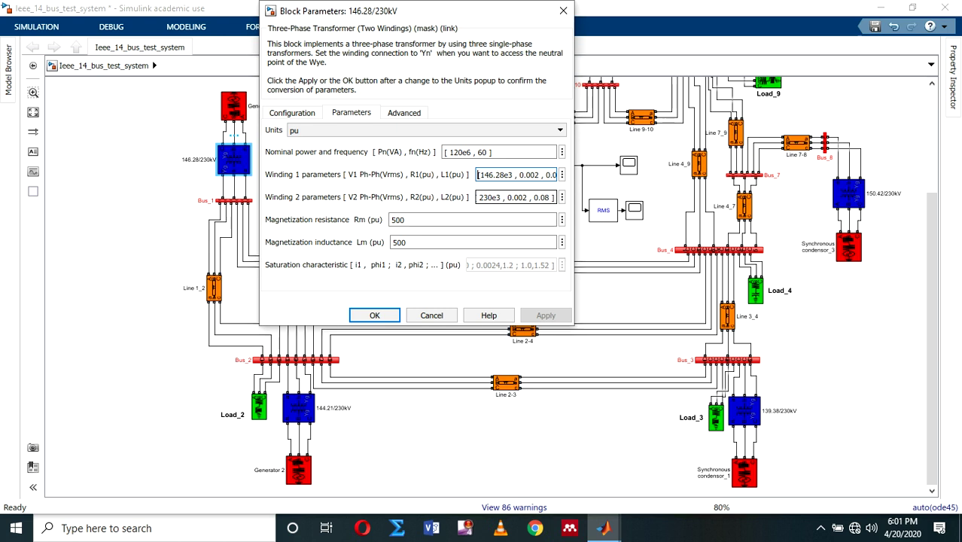
click(479, 197)
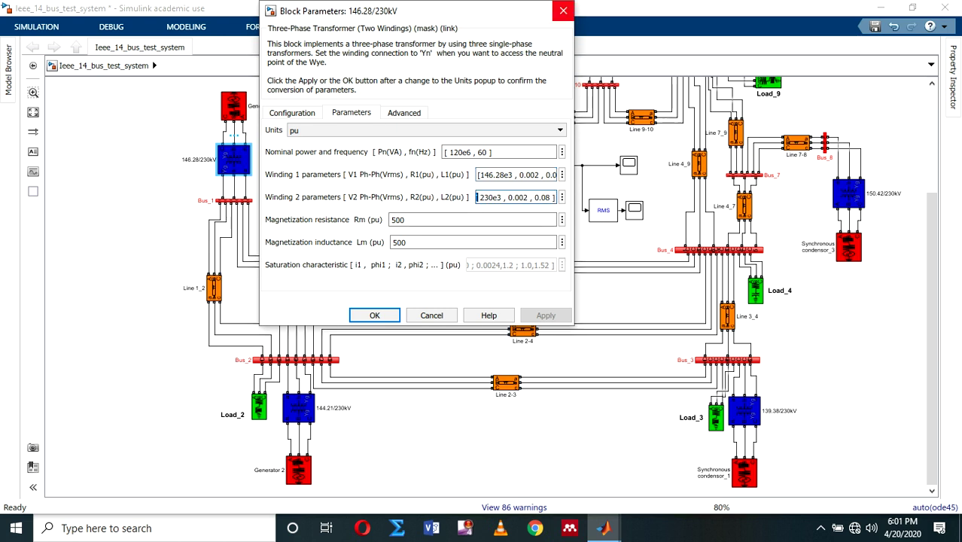
click(563, 11)
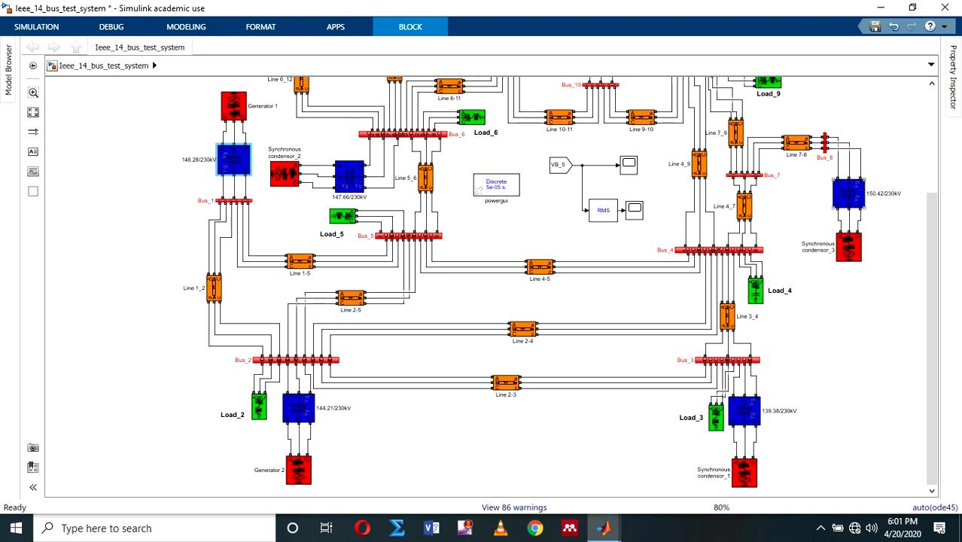
Step: Check the 25 MVar shunt capacitor bank's parameters
scroll(489, 286, up, 5)
scroll(628, 307, up, 1)
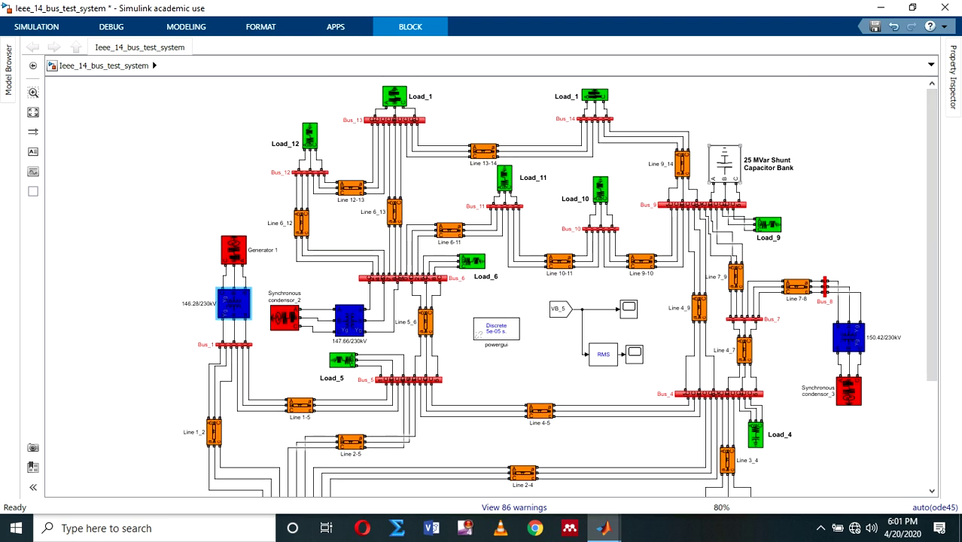
double_click(724, 162)
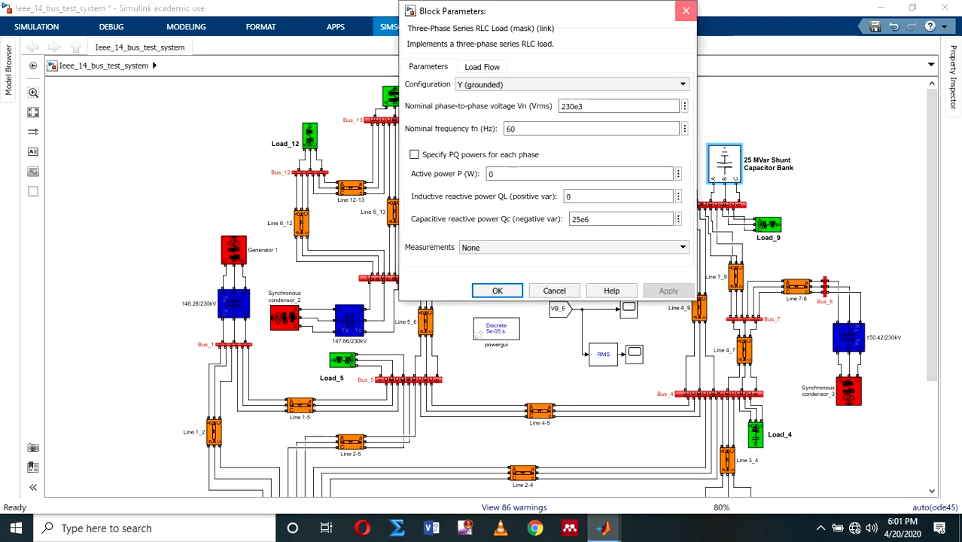
click(685, 10)
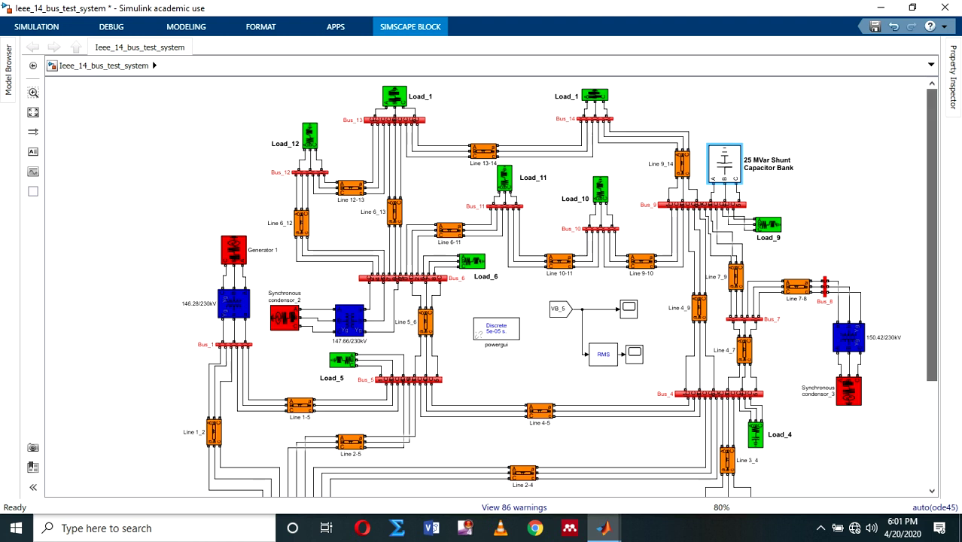
Step: Clear the block selection and browse the diagram, briefly showing the simulation controls
scroll(489, 286, down, 3)
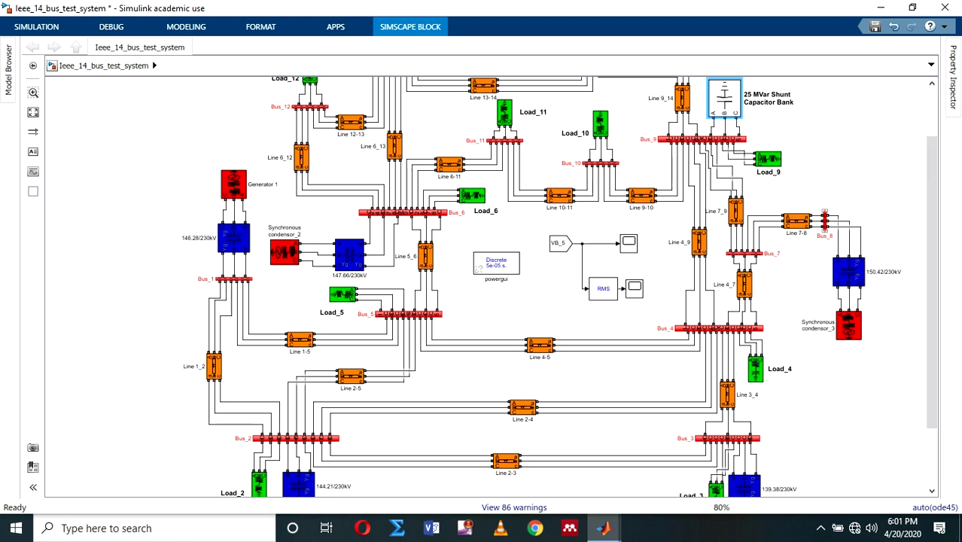
key(Escape)
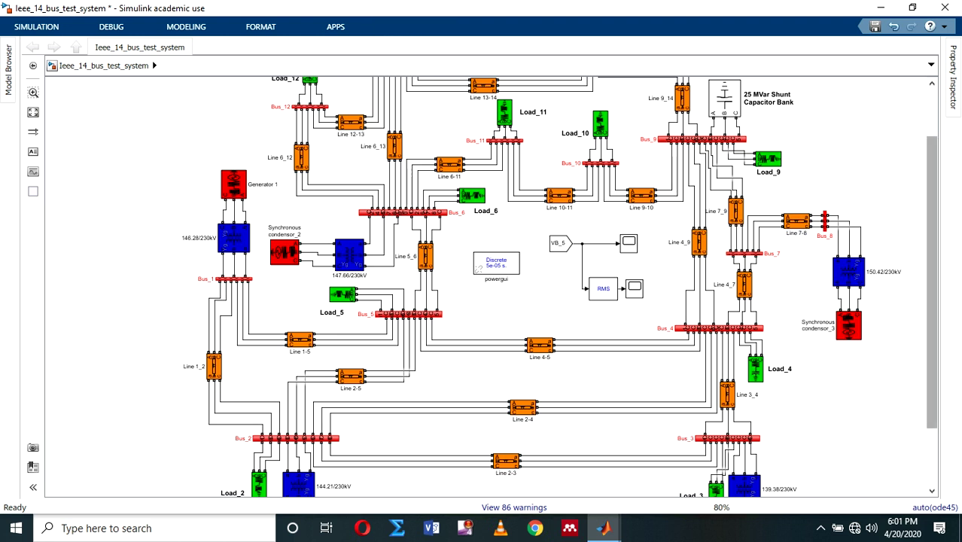
scroll(490, 286, down, 1)
scroll(489, 286, down, 2)
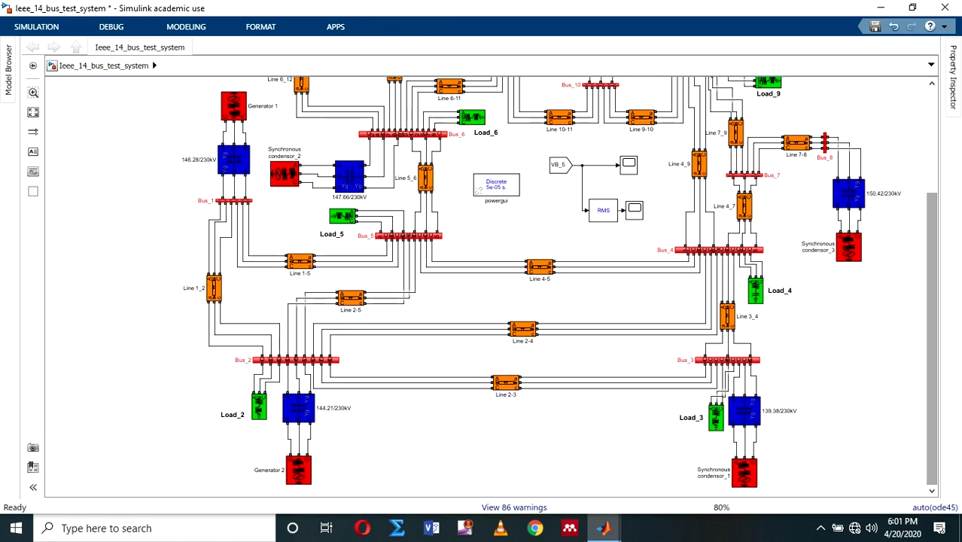
scroll(489, 286, up, 5)
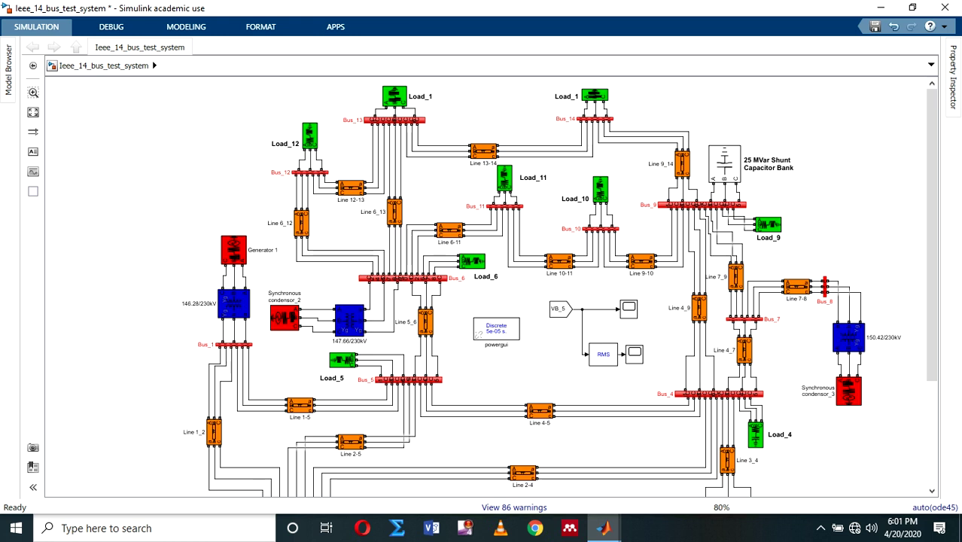
click(36, 27)
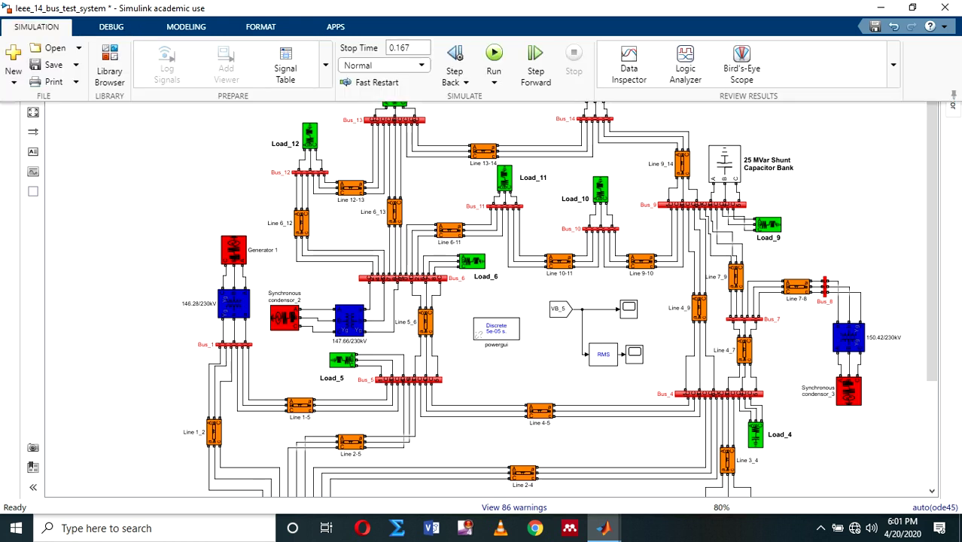
key(Escape)
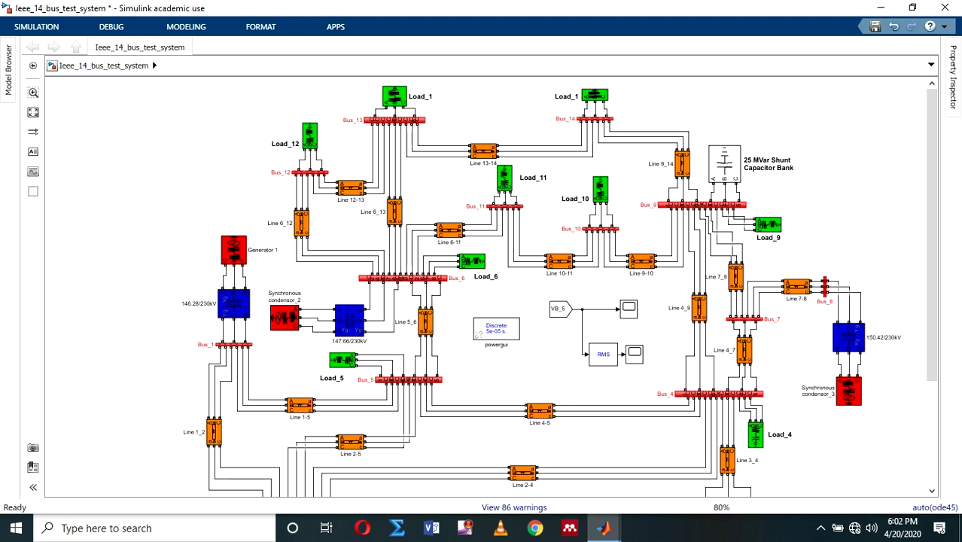
Step: Examine the VB_5 signal, the Bus_6 and Bus_5 bars, and the Bus_5 subsystem contents
click(559, 308)
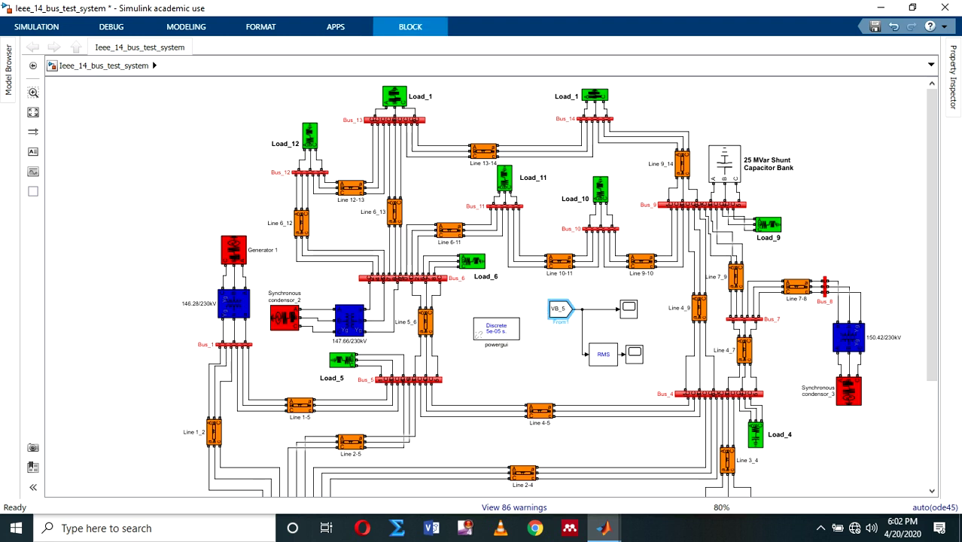
click(403, 278)
click(407, 379)
click(411, 379)
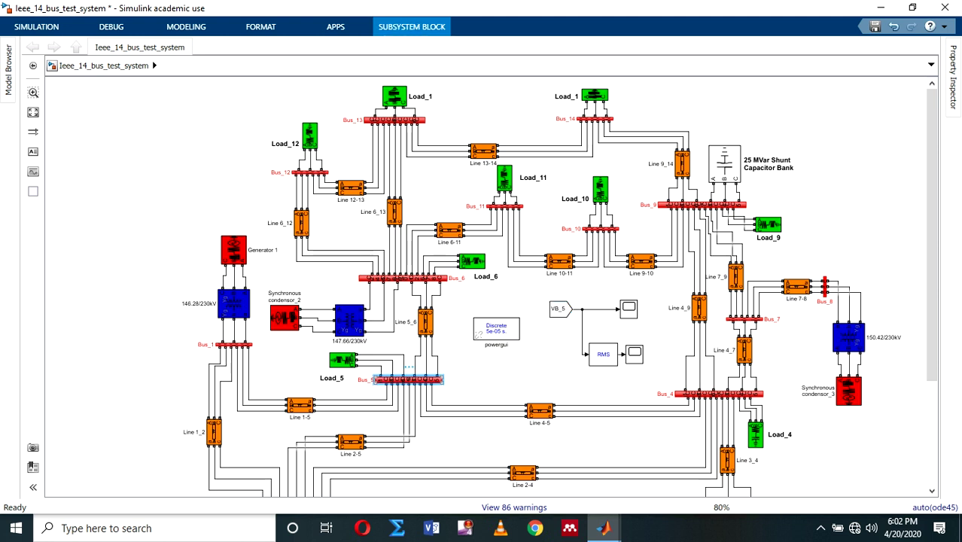
double_click(410, 379)
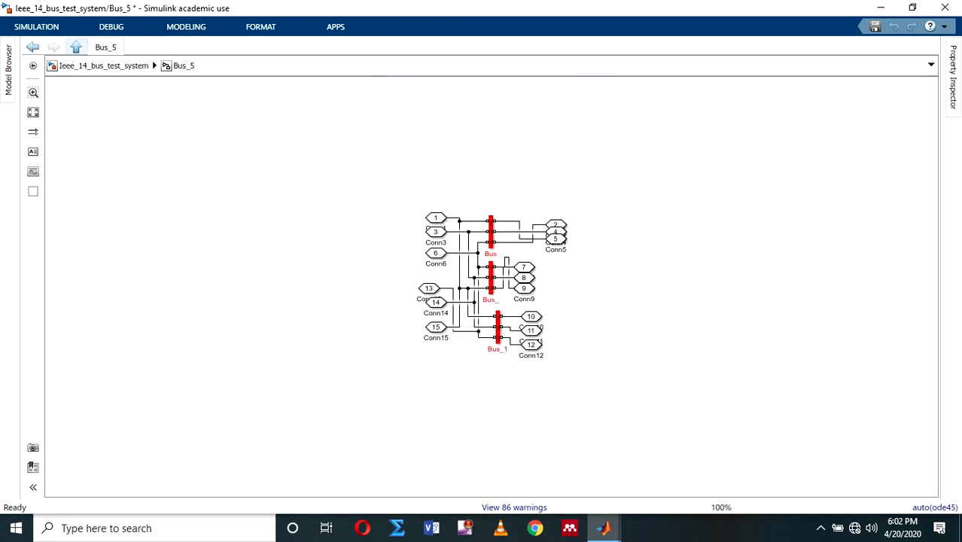
click(76, 46)
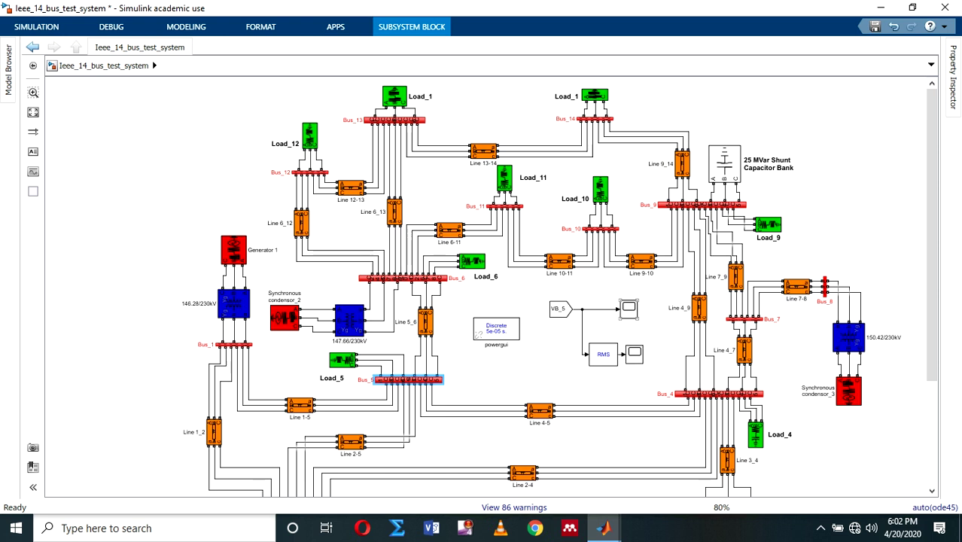
Step: Locate the Scope2 waveform scope and preview the Scope3 RMS voltage plot
click(629, 307)
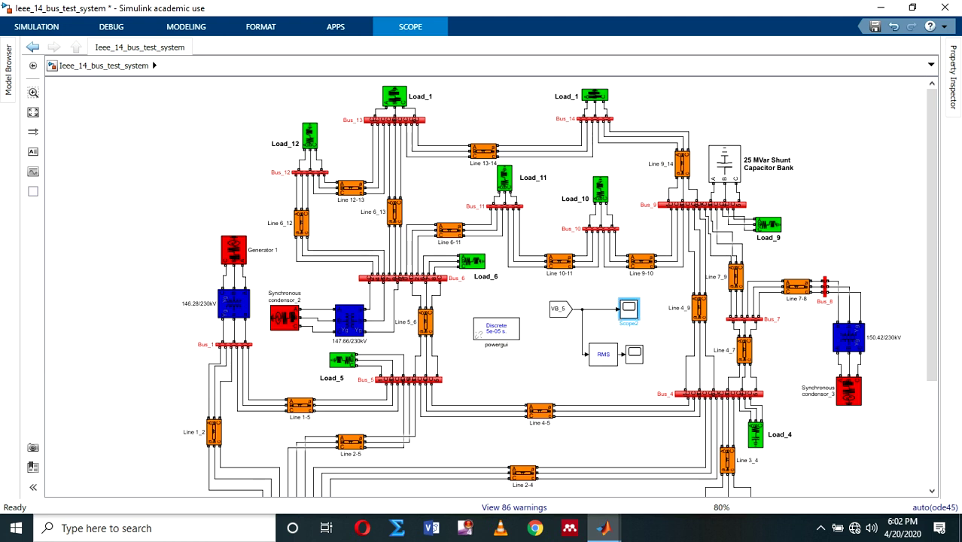
click(635, 353)
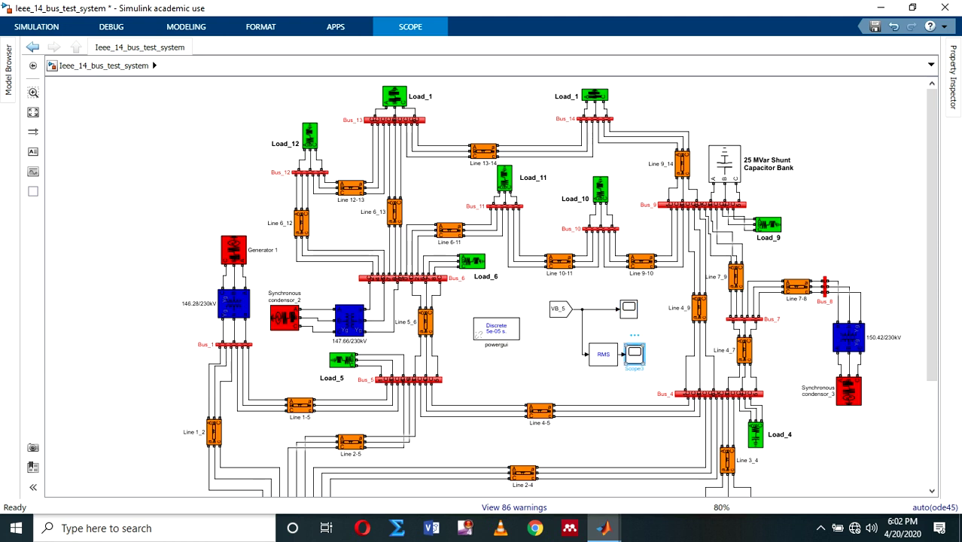
double_click(635, 353)
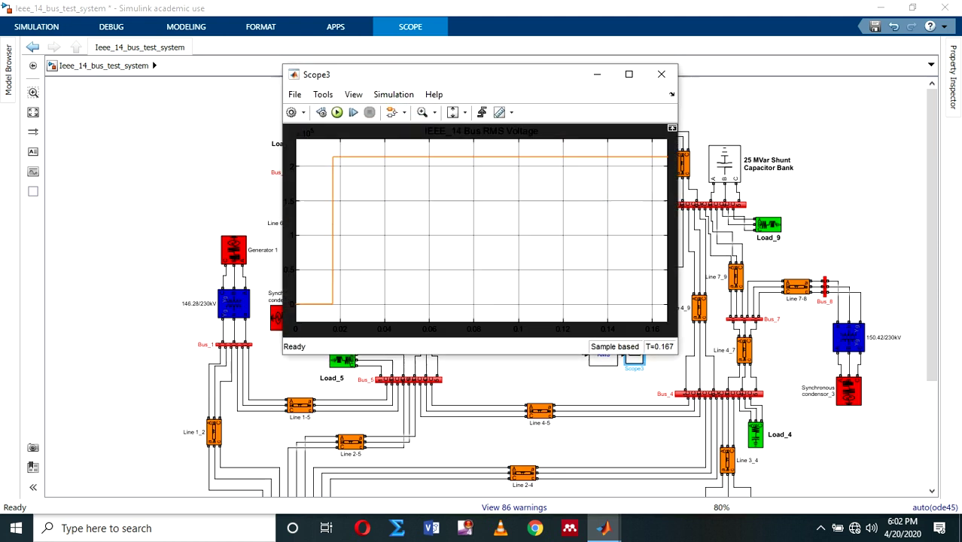
click(660, 73)
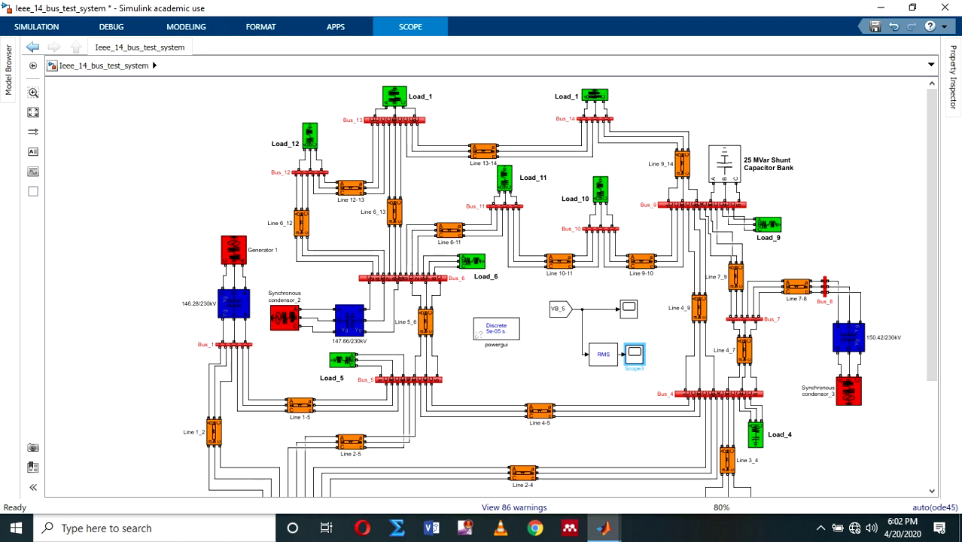
Step: Run the 14-bus simulation, which reports Line 2-5's 301210 km/s propagation-speed error
click(36, 27)
click(36, 26)
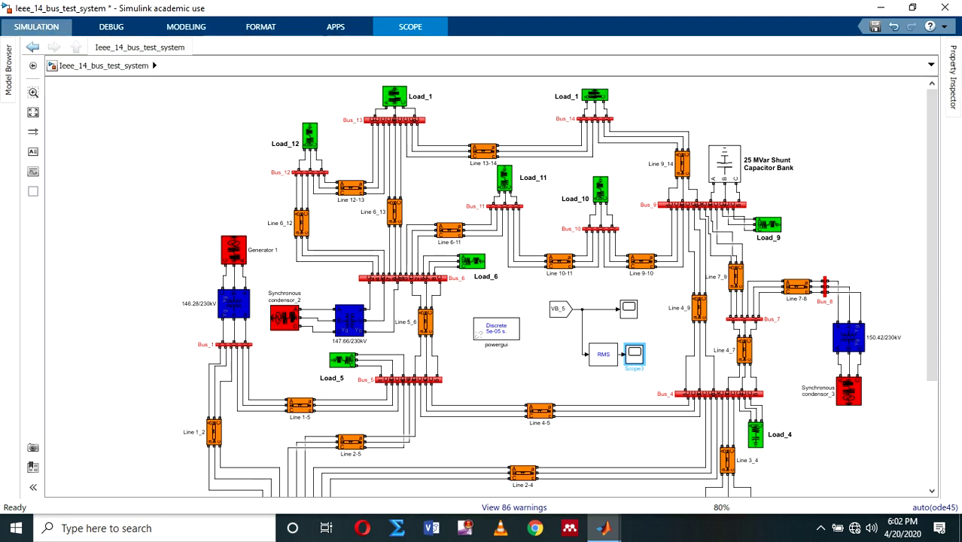
click(36, 26)
click(494, 56)
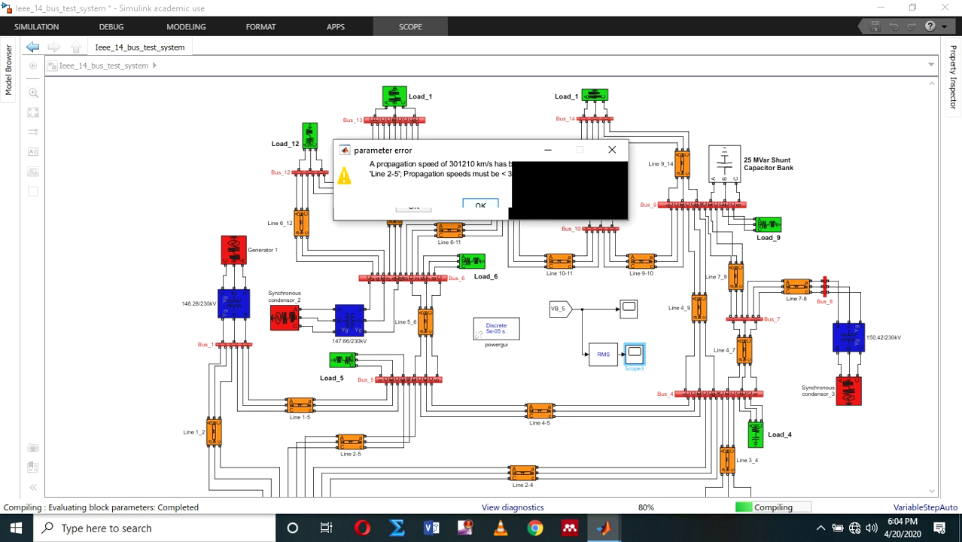
Step: Dismiss the Line 2-5, Line 4_9 and Line 9_14 propagation-speed errors, then select Scope2
key(Return)
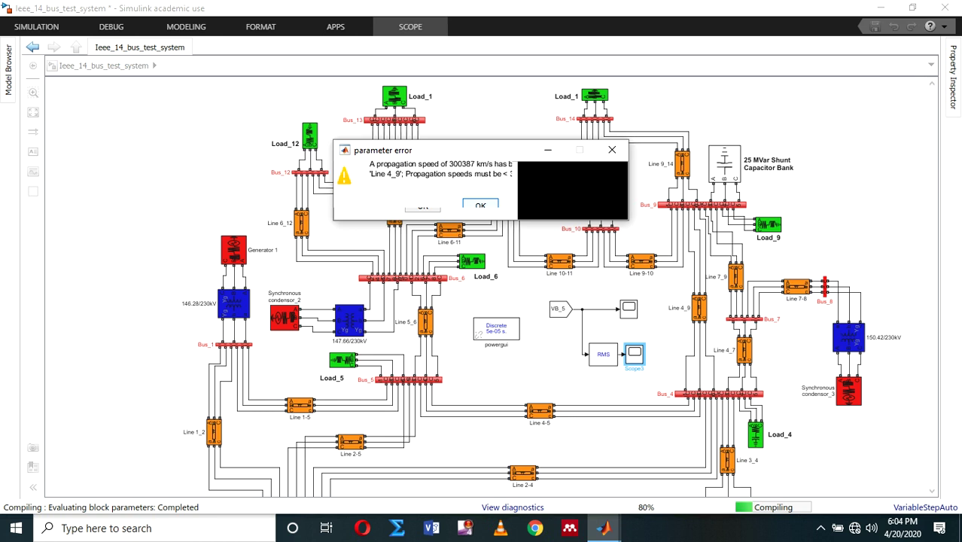
key(Return)
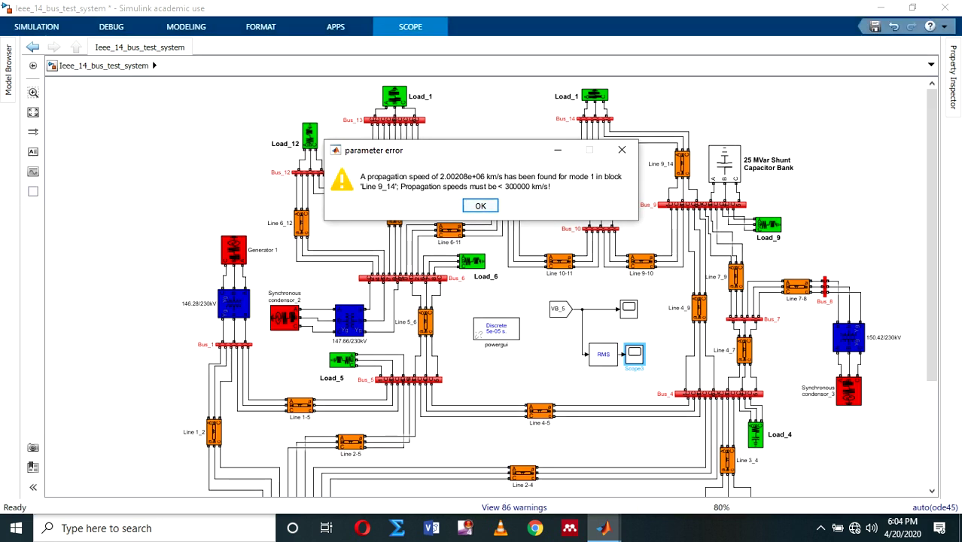
click(621, 150)
click(628, 308)
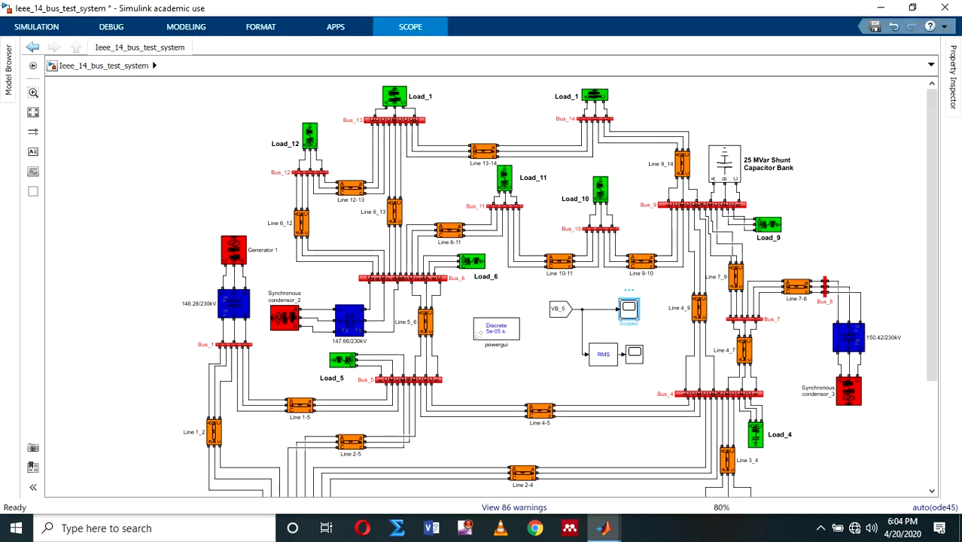
Step: Open Scope2's three-phase bus voltage waveforms, move the plot aside, then view Scope3's RMS voltage
double_click(629, 308)
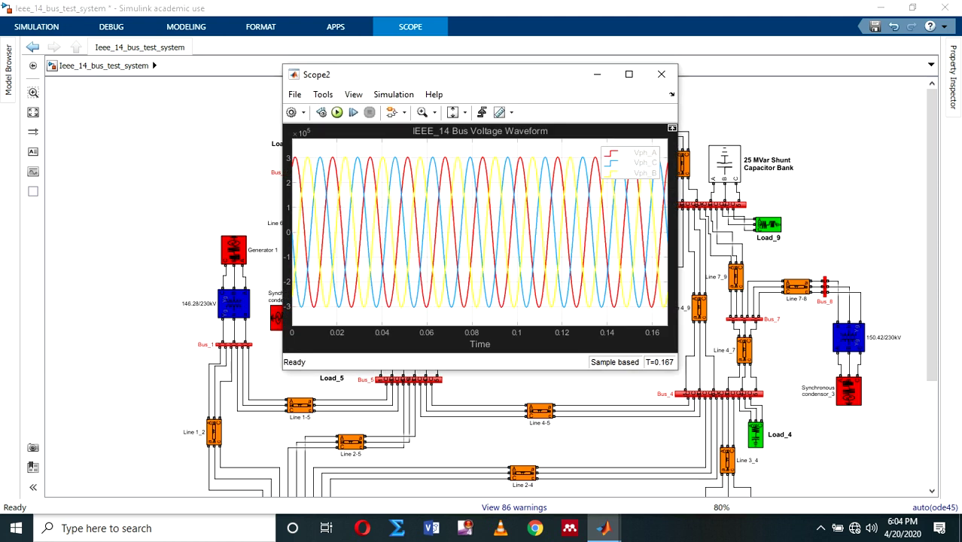
drag(421, 74, 248, 137)
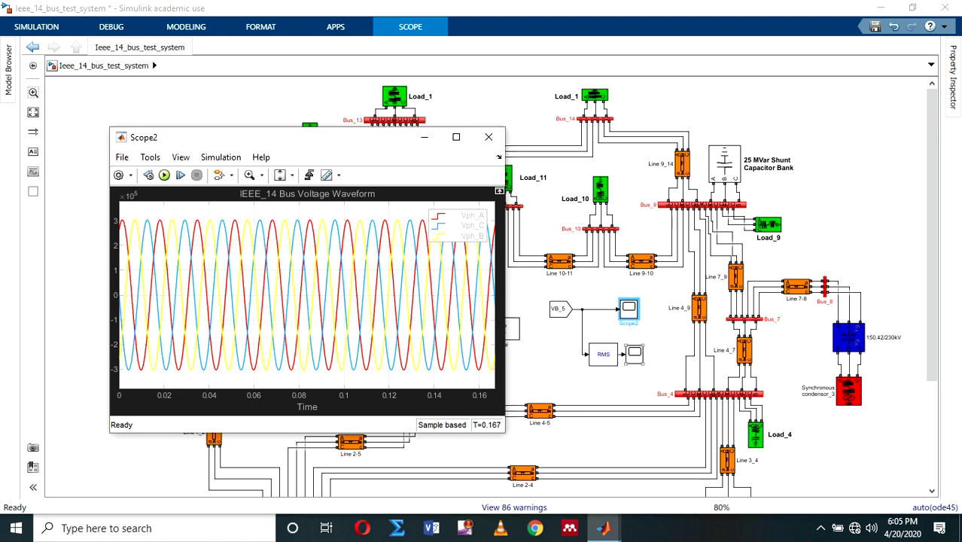
double_click(635, 354)
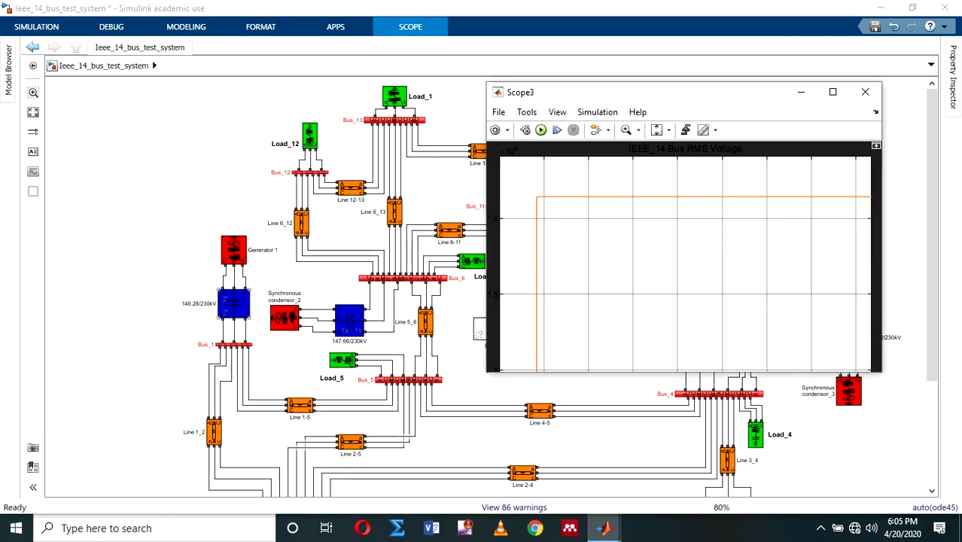
click(233, 303)
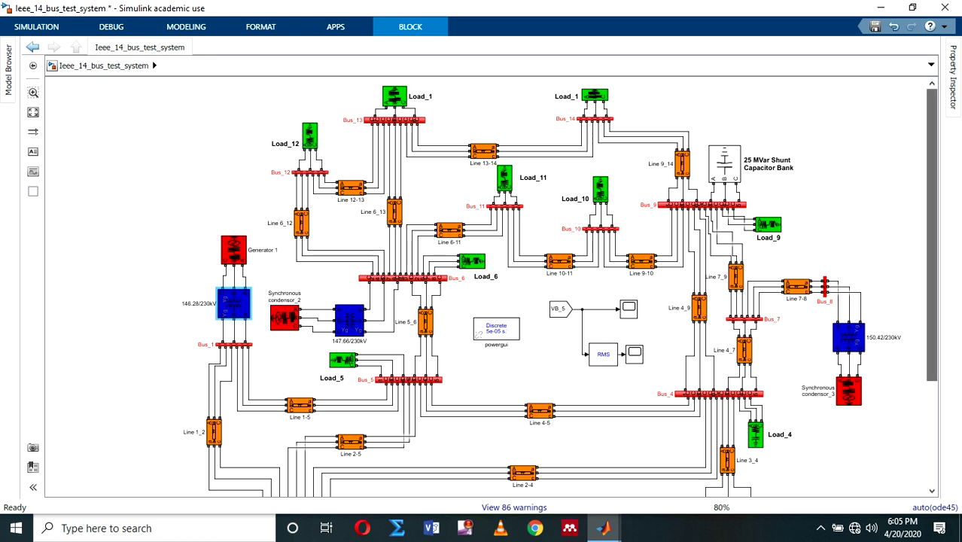
scroll(489, 286, down, 5)
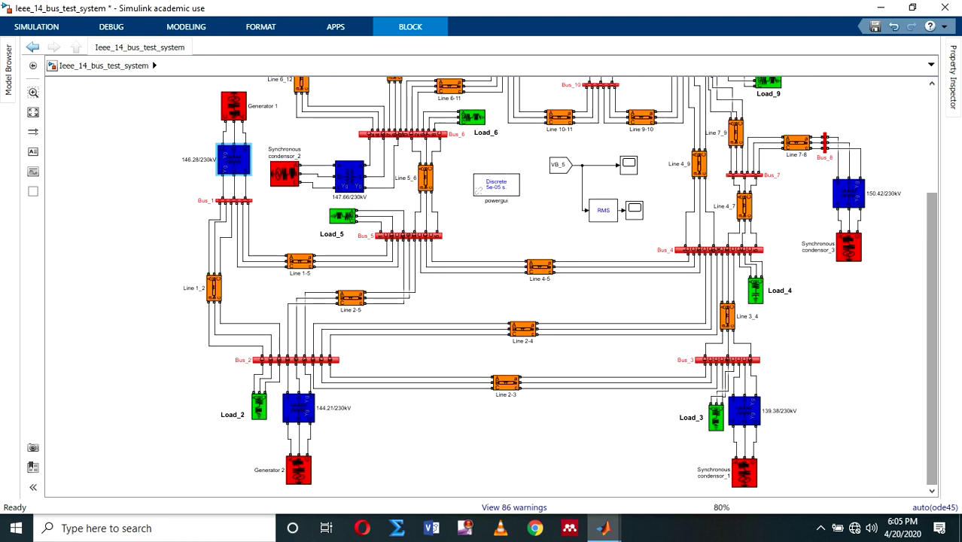
scroll(489, 286, up, 5)
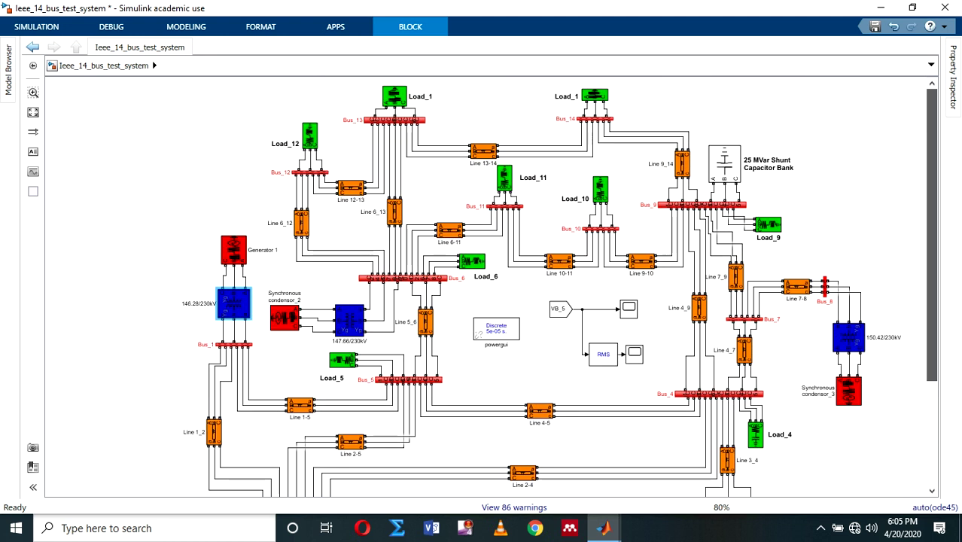
scroll(489, 286, down, 3)
scroll(489, 286, down, 2)
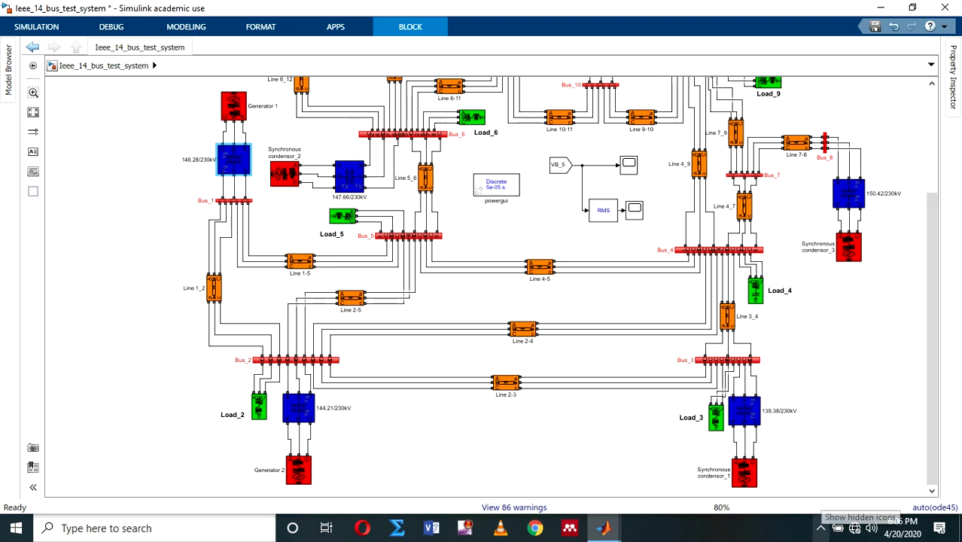
click(821, 528)
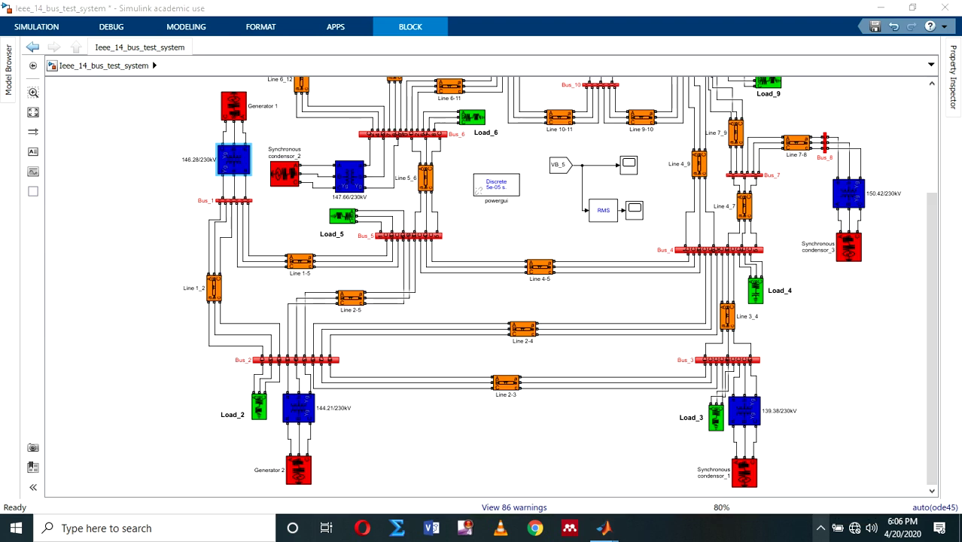
click(821, 527)
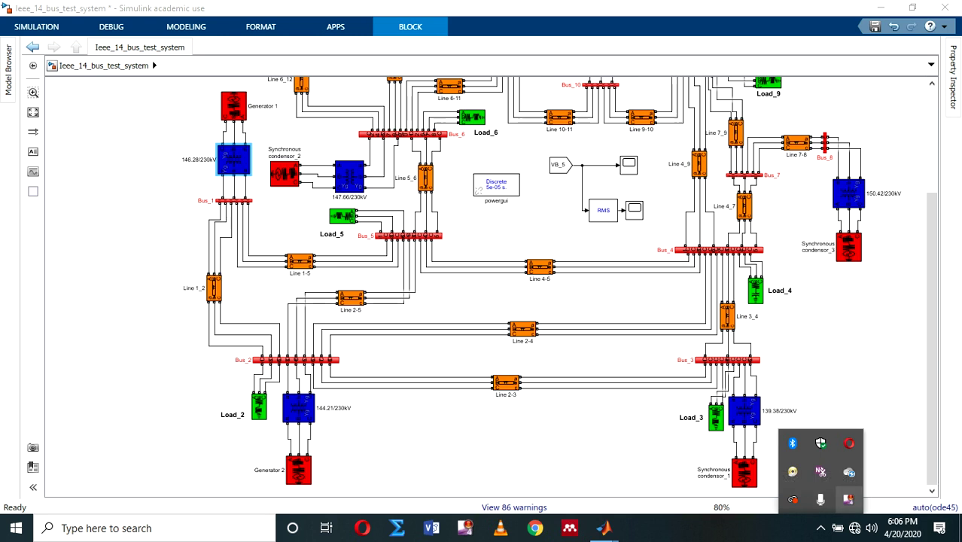
right_click(848, 499)
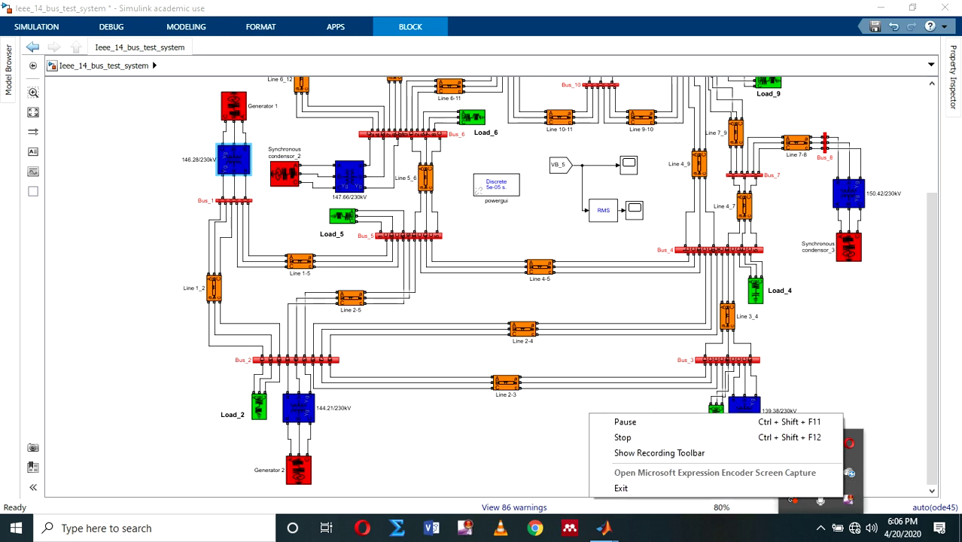